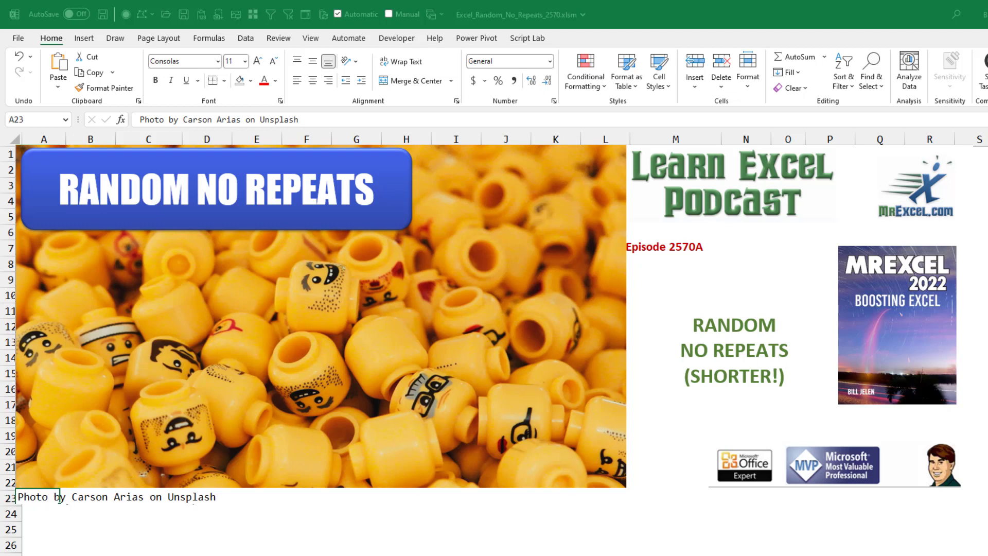
- Go to the next worksheet, which picks 8 random names from the 26-name list
key(ctrl+Page_Down)
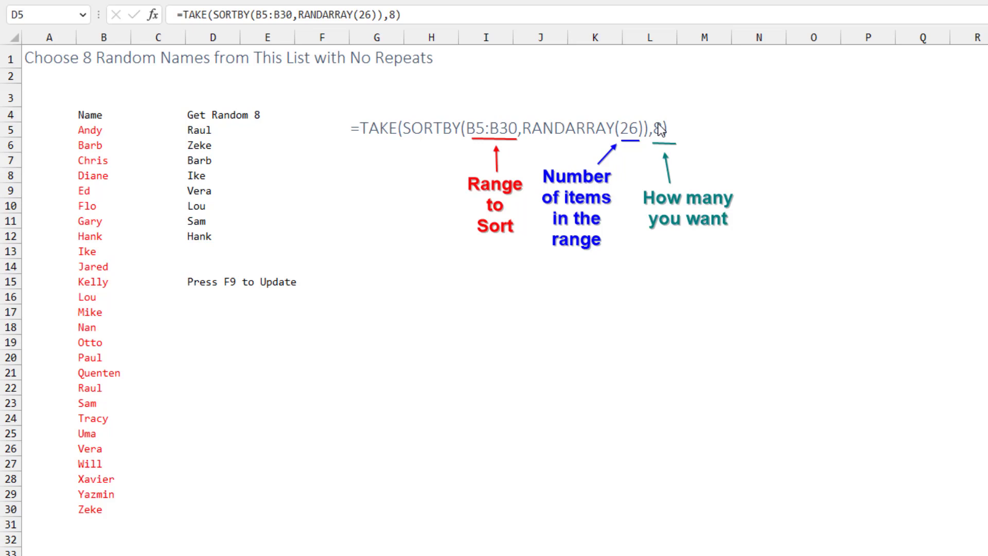
- Redraw fresh sets of 8 names from D5's TAKE/SORTBY formula, then go to the Flexible sheet
key(F2)
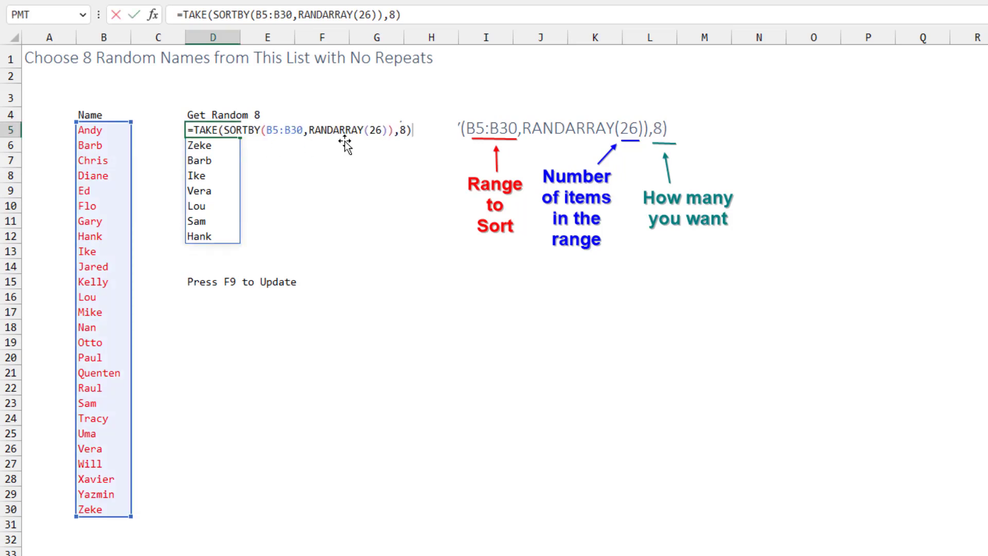
key(Return)
key(F9)
key(F9)
key(F9)
key(F9)
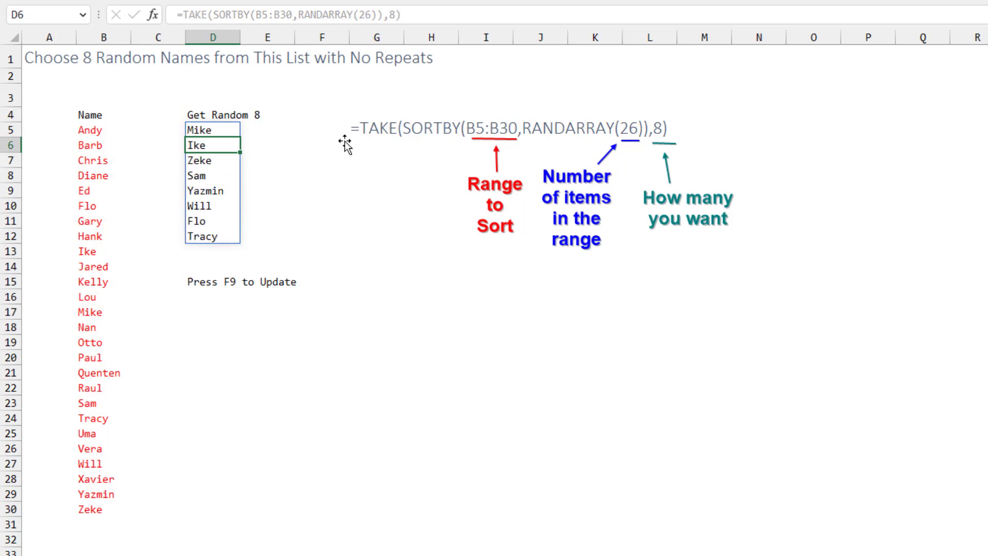
key(ctrl+Page_Down)
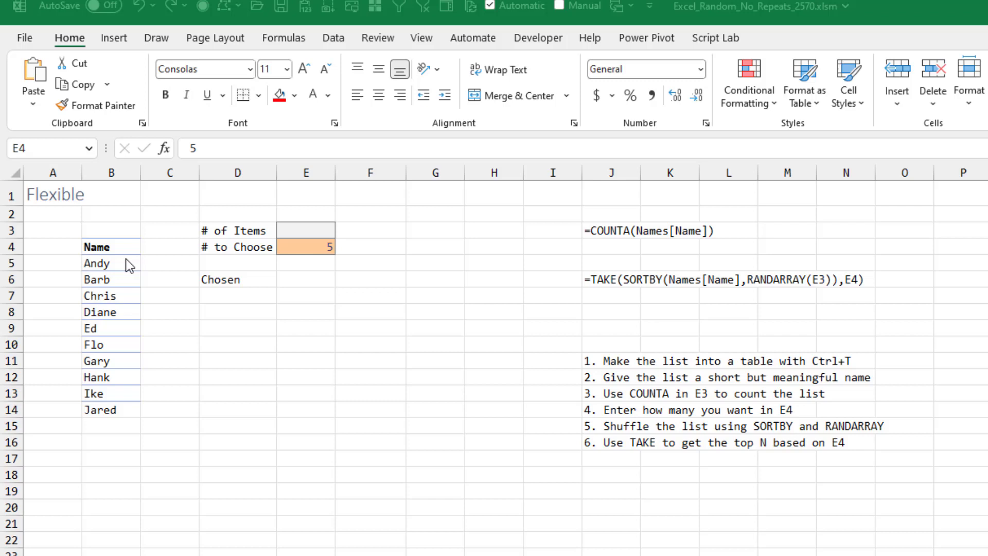
- Convert the name list headed at B4 into a table named Name
click(110, 253)
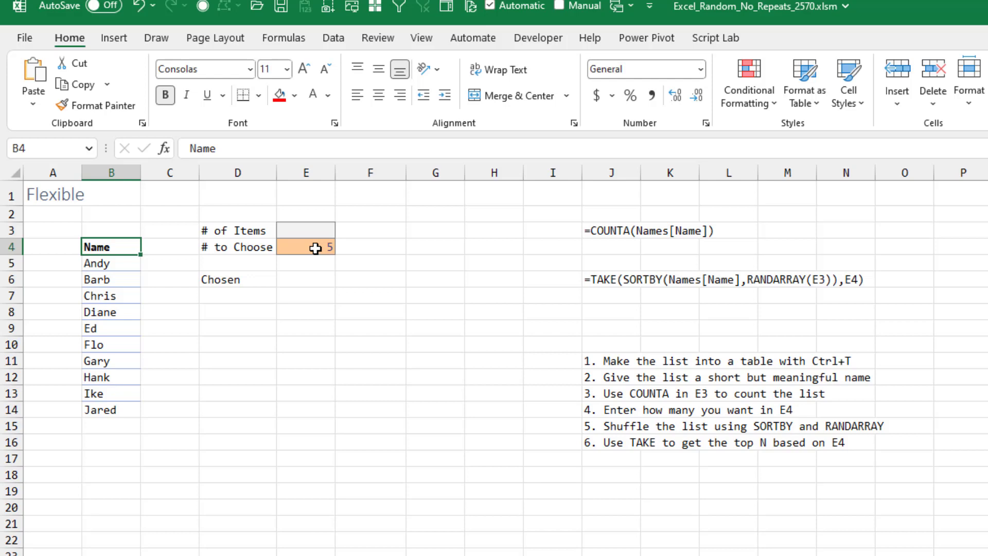
key(ctrl+t)
click(548, 410)
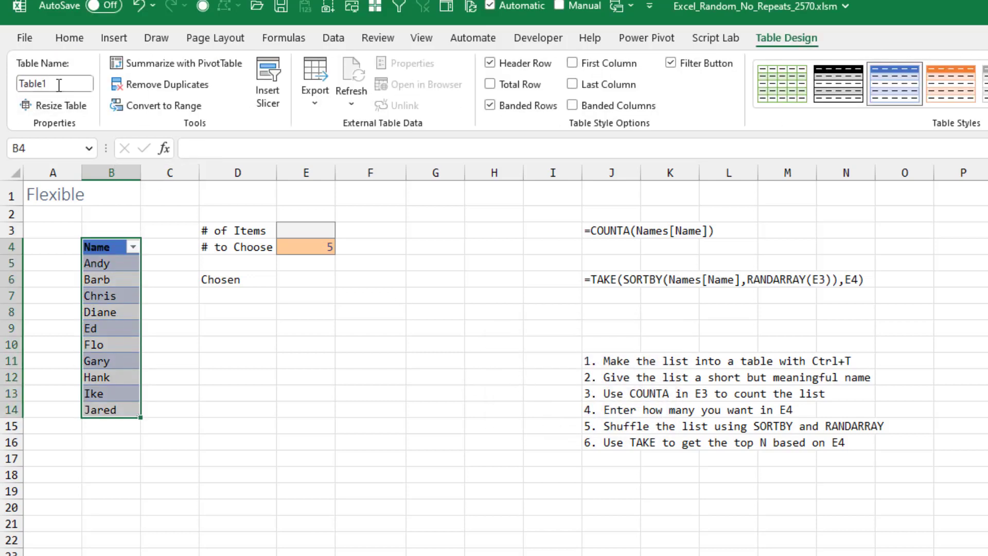
click(58, 86)
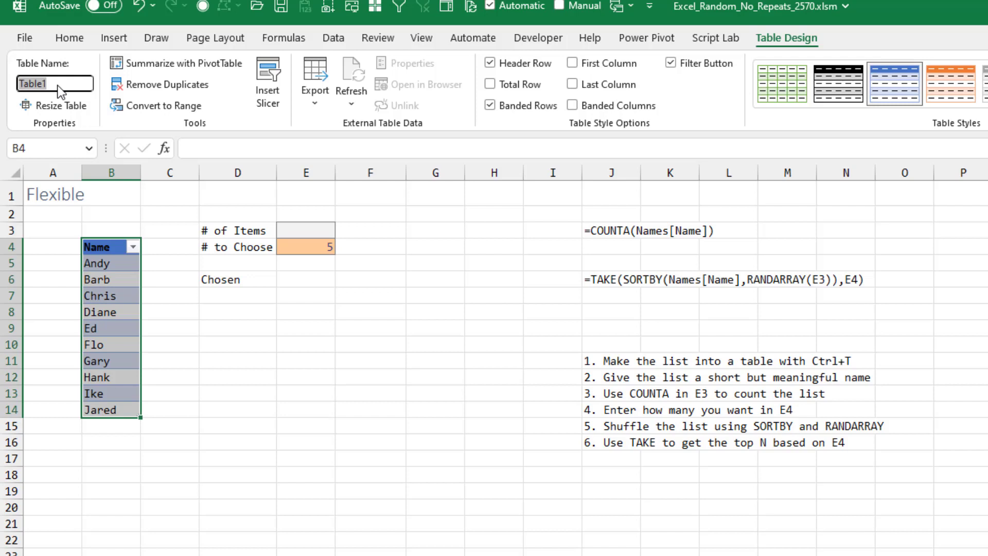
text(Names)
key(BackSpace)
key(Return)
- Enter =COUNTA(Name[Name]) in E3 so it shows 10 names
click(307, 230)
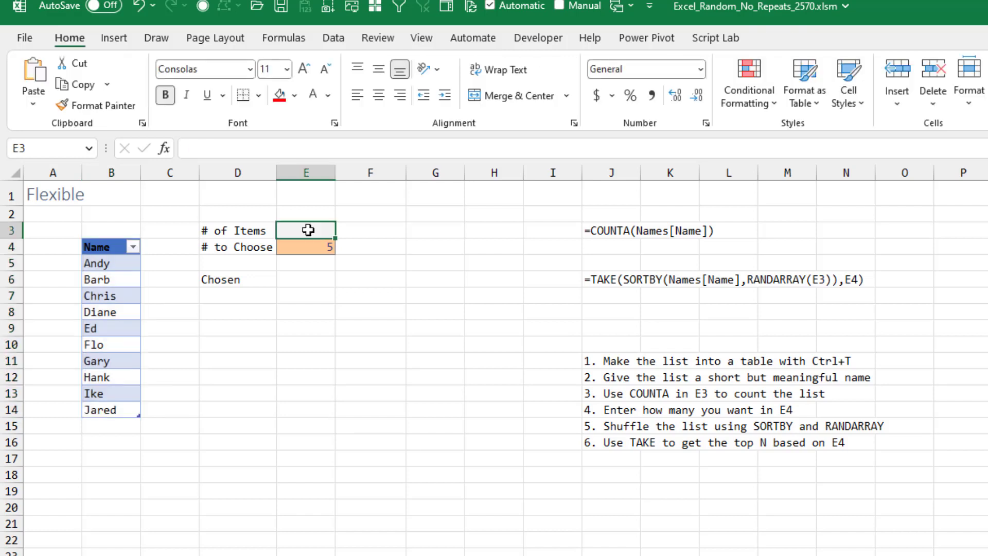
text(=COUNTA()
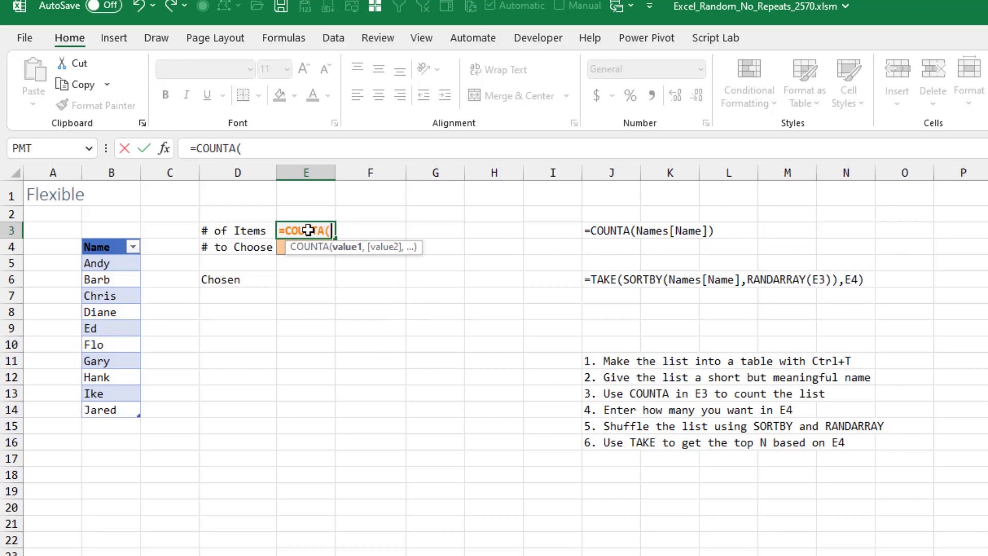
key(Down)
key(Left)
key(Left)
key(Left)
key(Down)
key(ctrl+shift+Down)
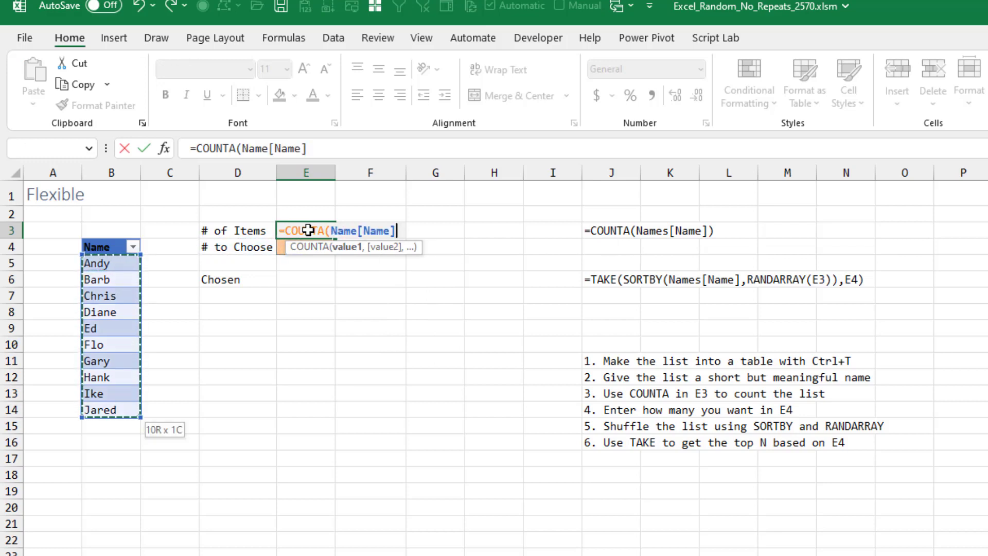
text())
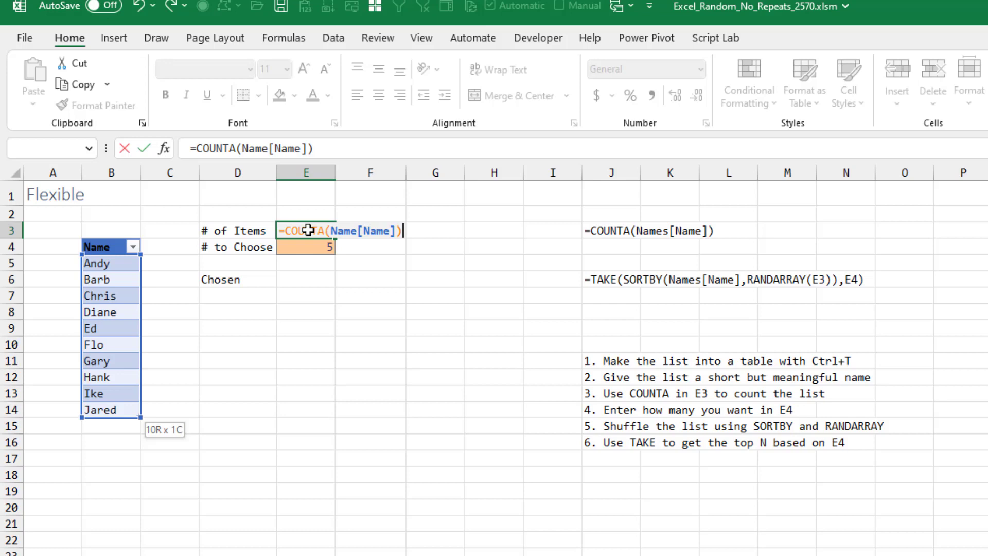
key(Return)
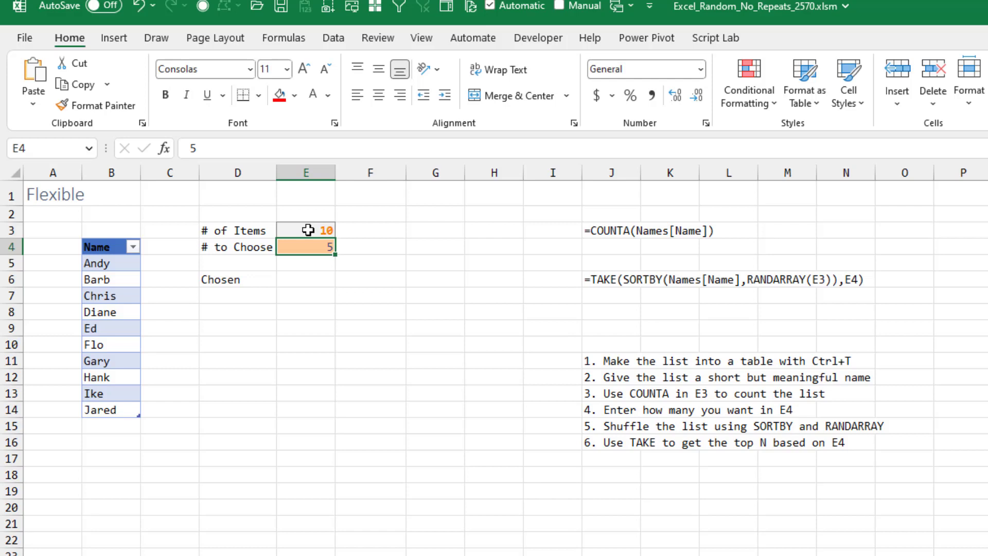
- Enter =SORTBY(Name[Name],RANDARRAY(E3)) in E6 to spill all names in random order
key(Down)
key(Down)
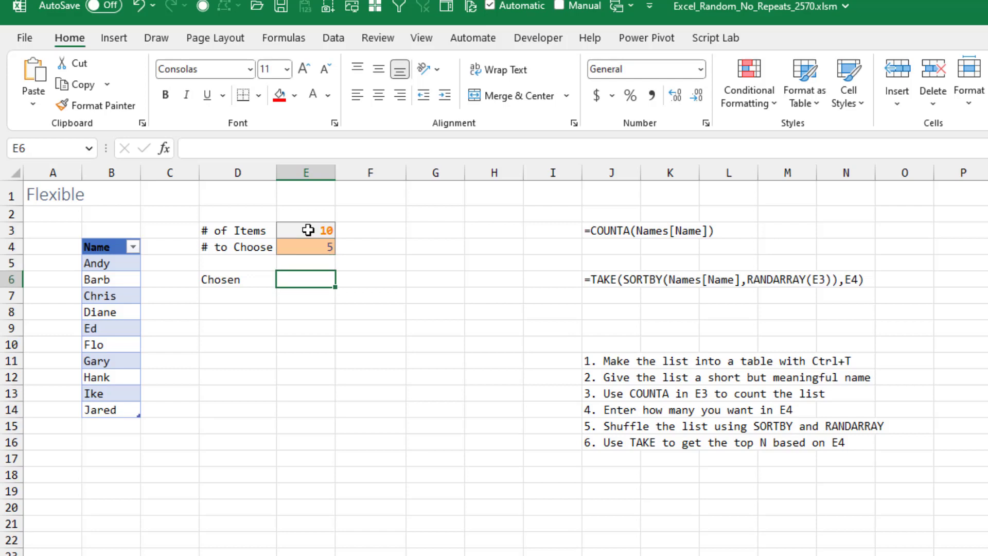
text(=SORTBY()
key(Left)
key(Left)
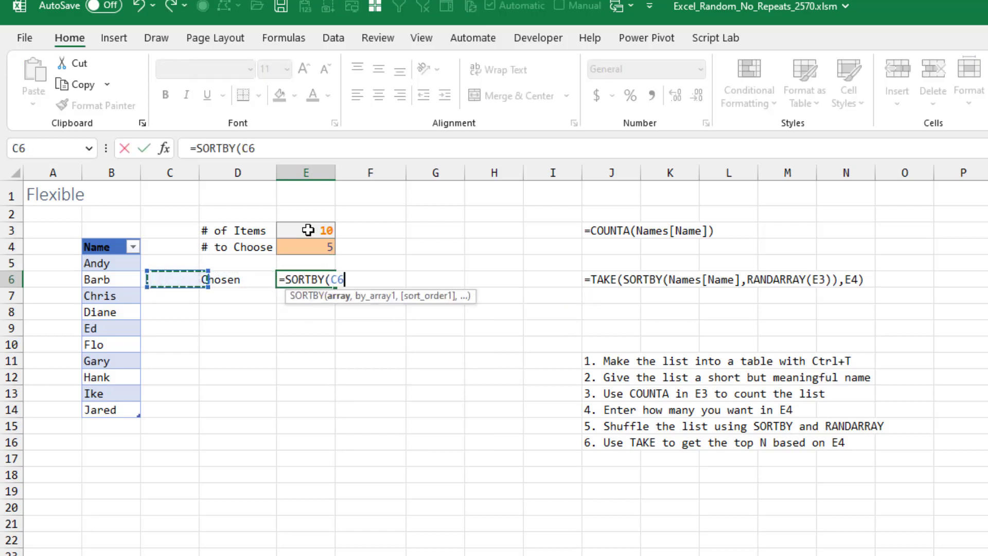
key(Left)
key(Up)
key(ctrl+shift+Down)
text(,)
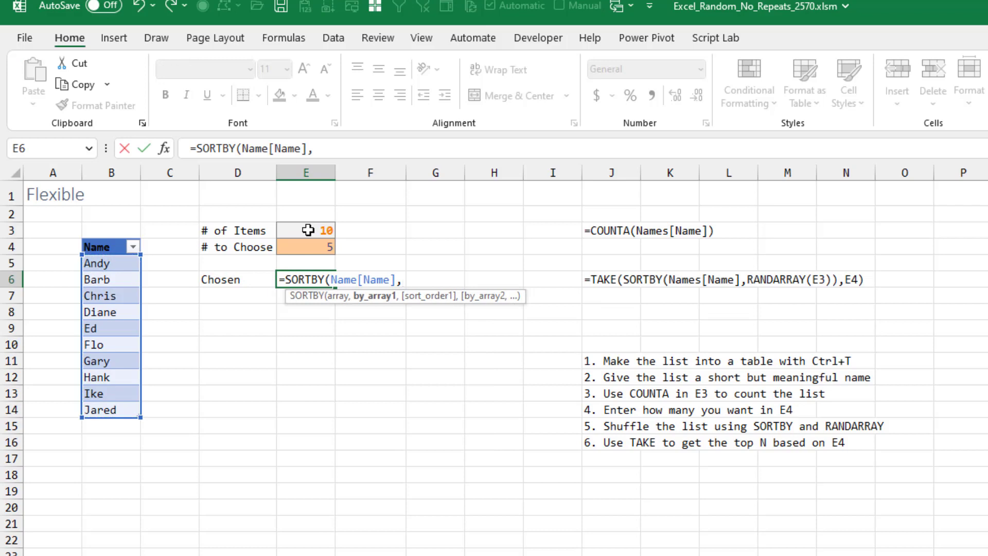
text(RANDARR)
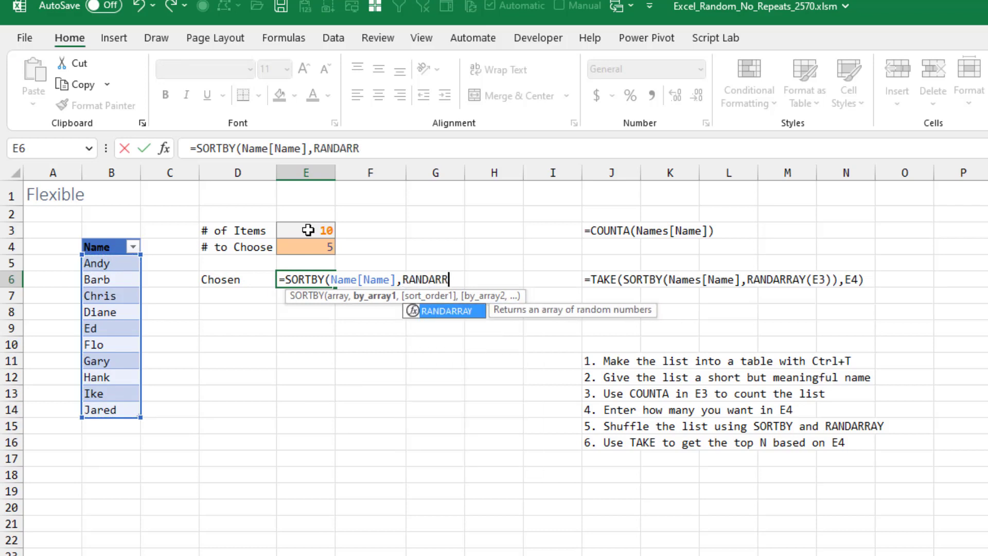
text(AY()
key(Up)
key(Up)
key(Up)
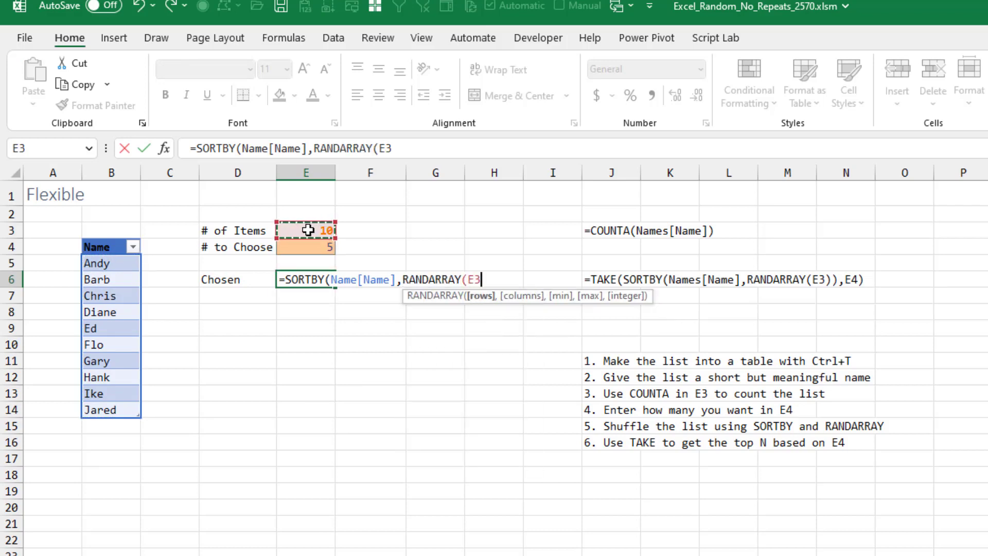
text())
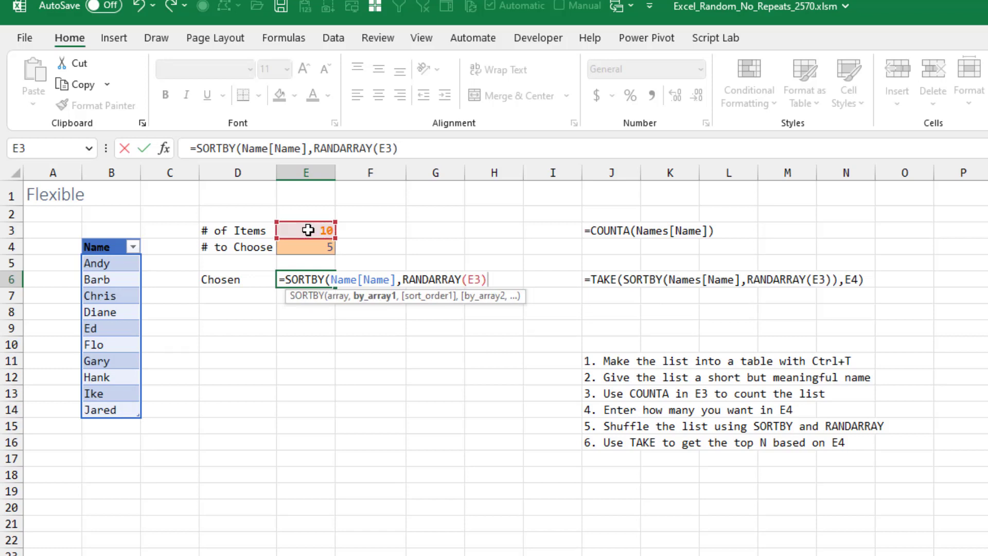
text())
key(Return)
- Reshuffle the names twice with F9, then edit the E6 formula
key(F9)
key(F9)
key(F9)
key(F9)
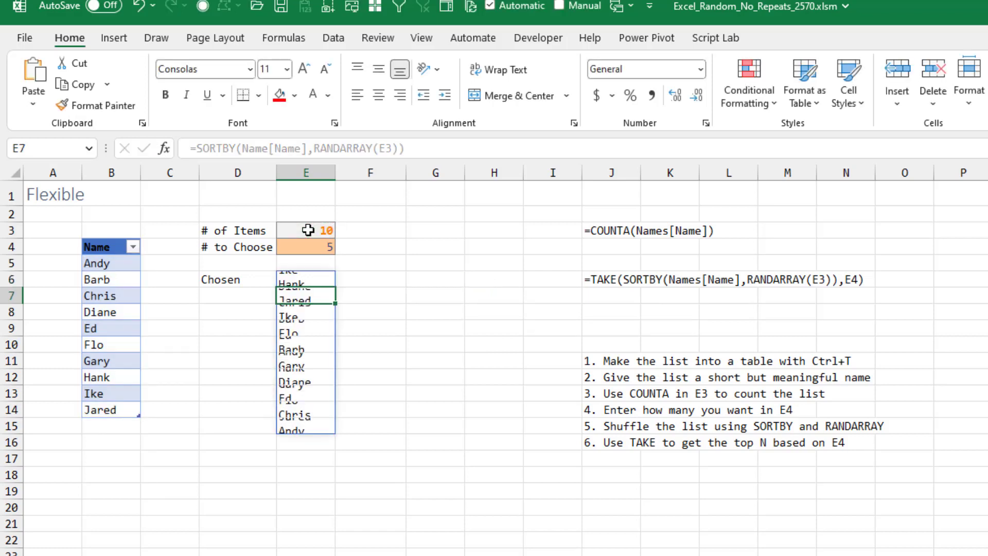
key(F9)
key(F9)
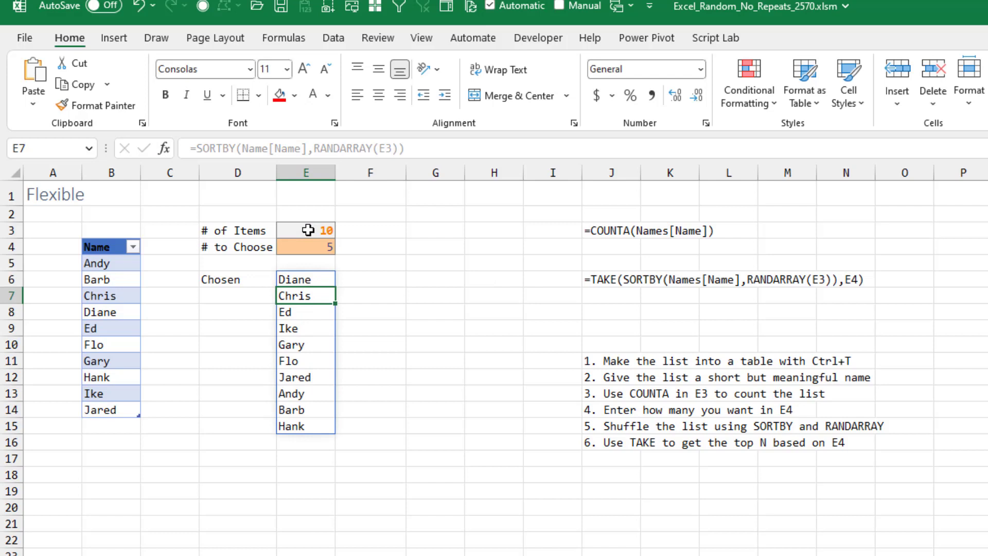
key(Up)
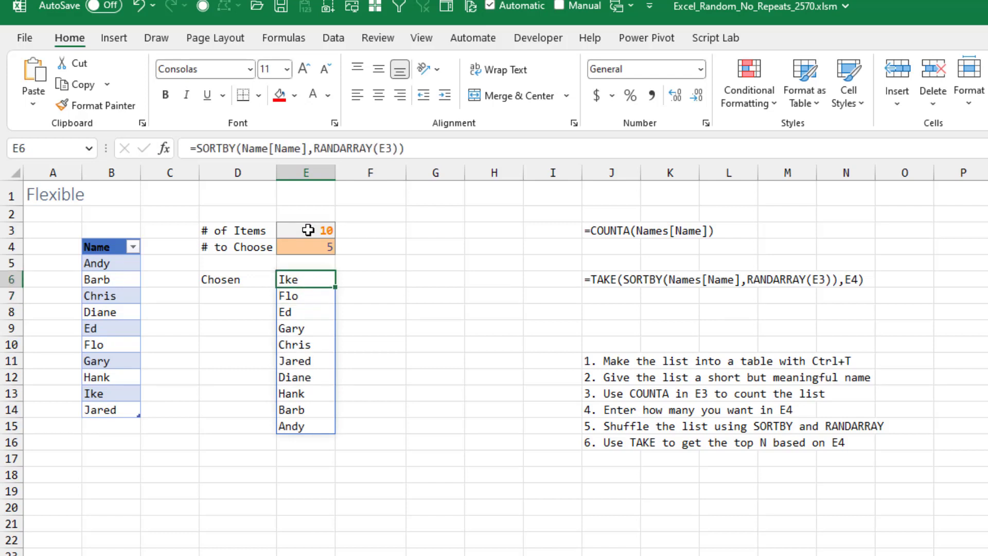
key(F2)
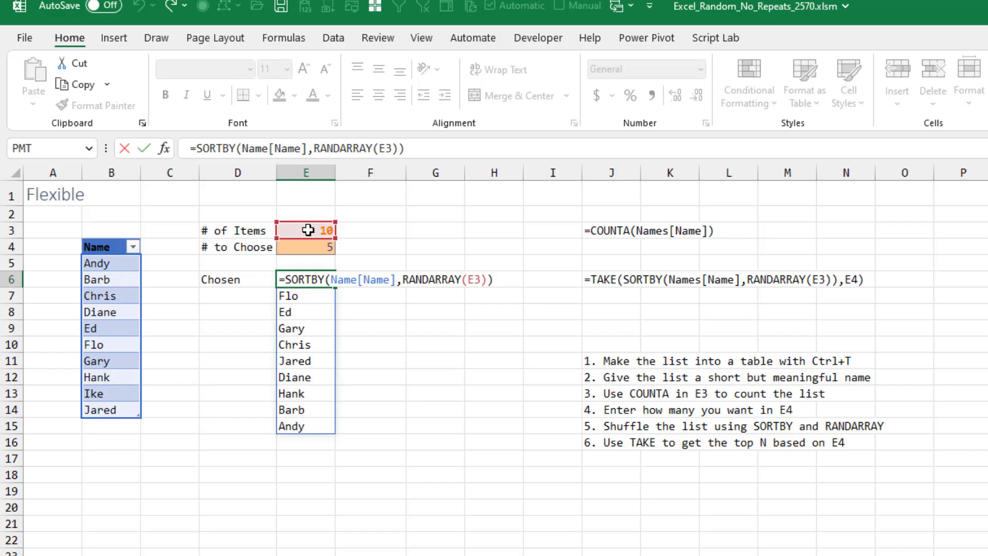
- Wrap E6 in TAKE(...,E4) so only the E4 count of shuffled names appears
text(TA)
key(Tab)
key(End)
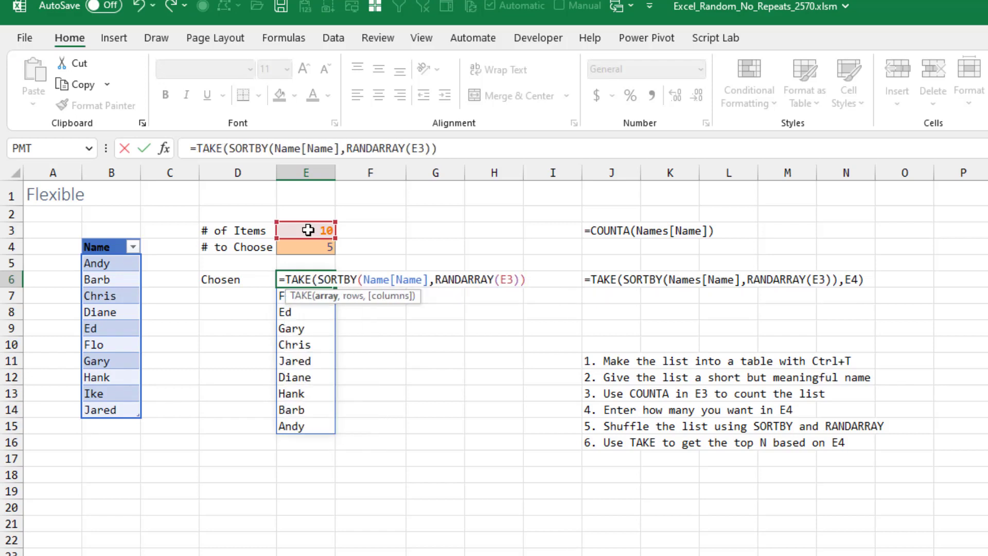
text(,)
key(Up)
key(Up)
text())
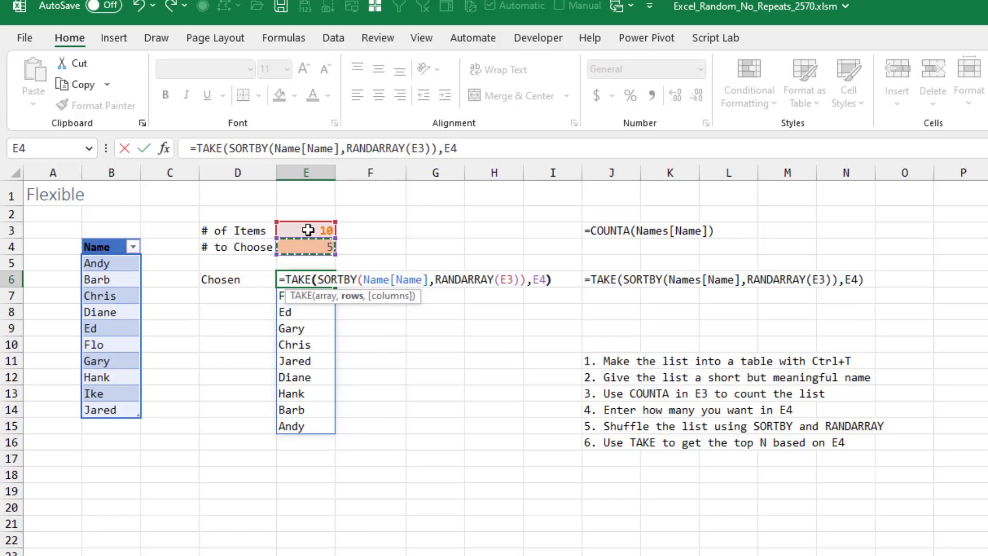
key(Return)
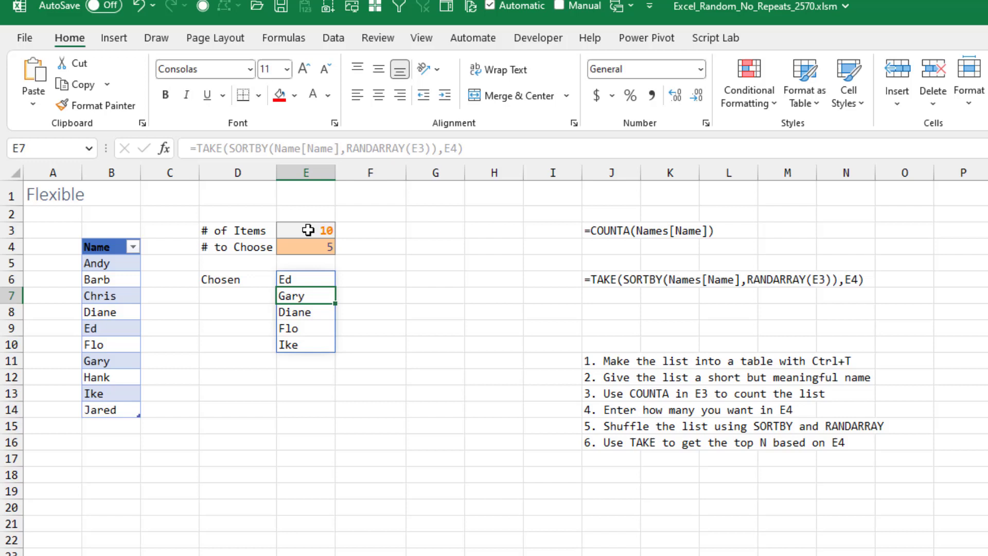
key(F9)
key(F9)
key(F9)
key(F9)
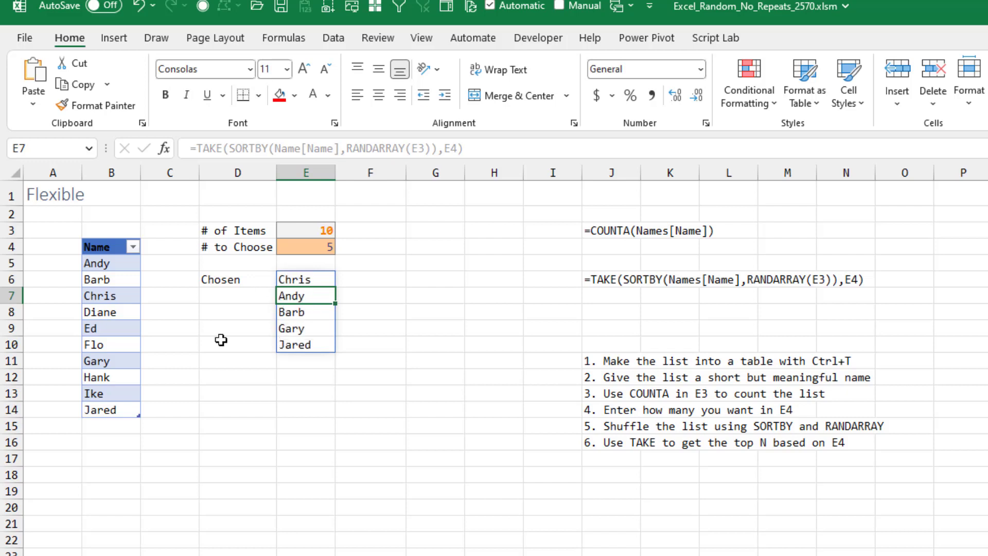
- Extend the Name table to 17 names (Kelly through Quenten) and set E4 to 7, 9, then 17
click(111, 411)
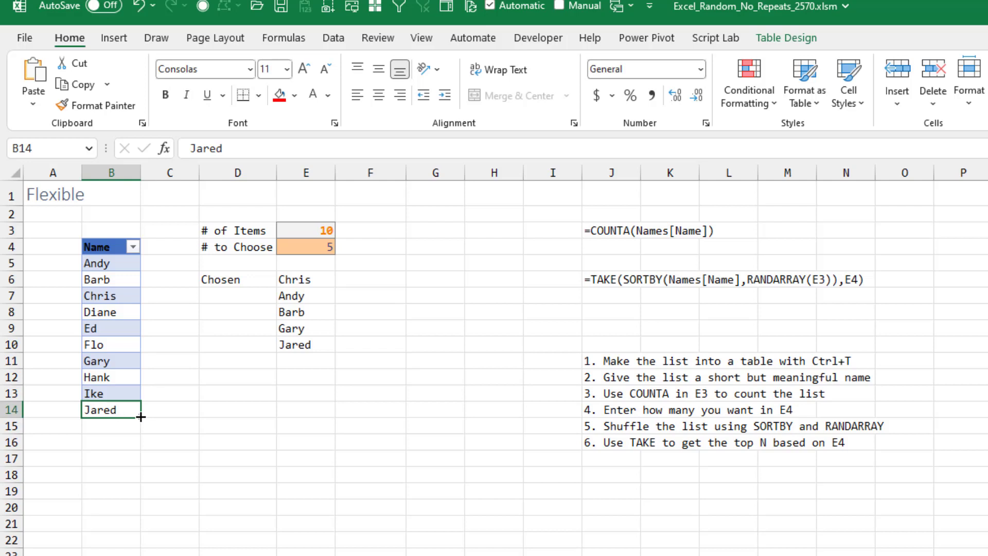
drag(141, 417, 142, 530)
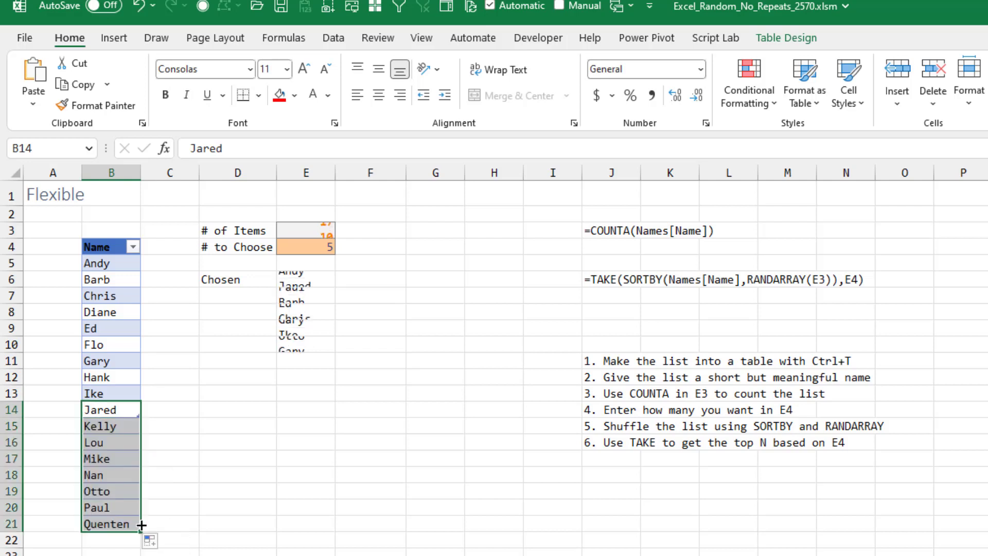
click(314, 247)
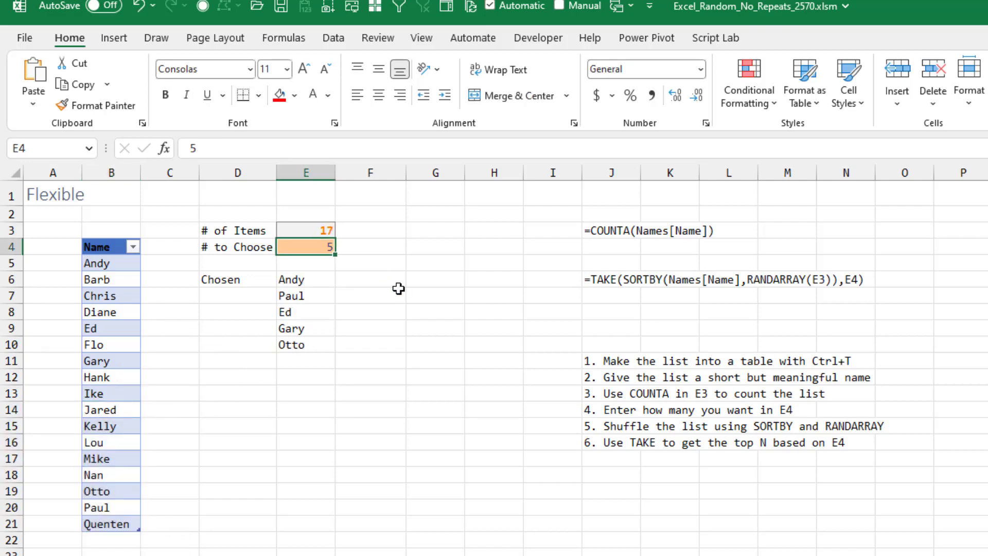
text(7)
key(Return)
key(Up)
text(9)
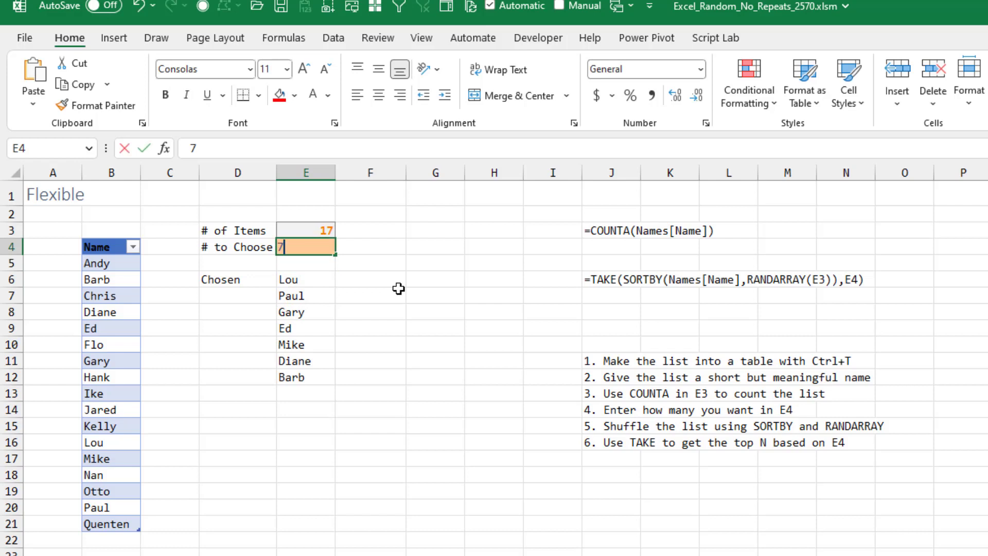
key(Return)
key(Up)
text(17)
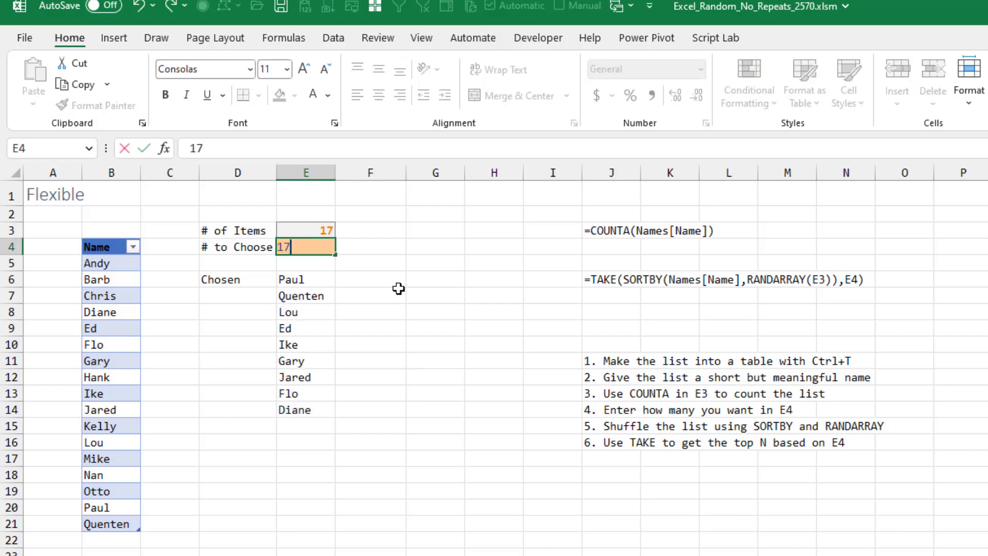
key(Return)
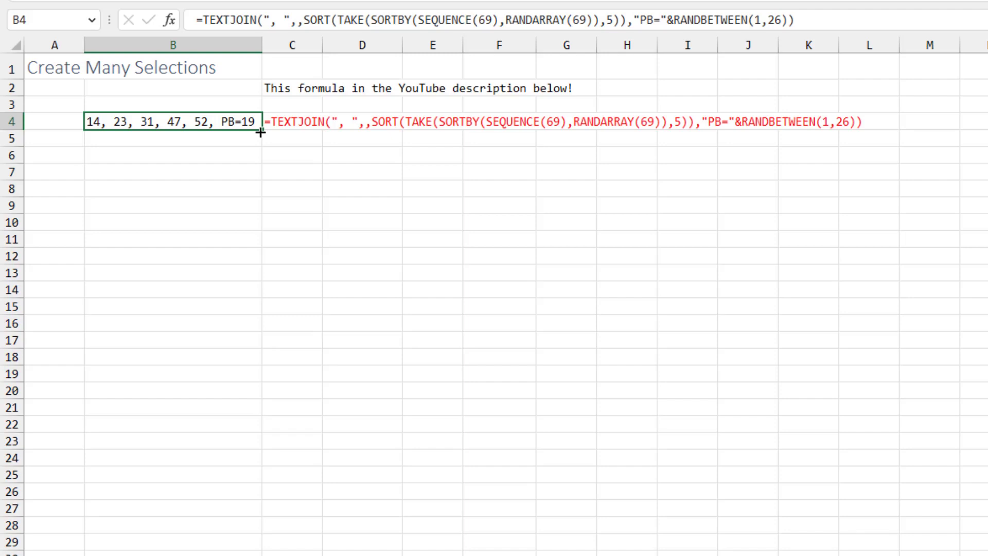
- Fill B4's TEXTJOIN lotto formula down to B18 for many Powerball picks
drag(261, 132, 275, 366)
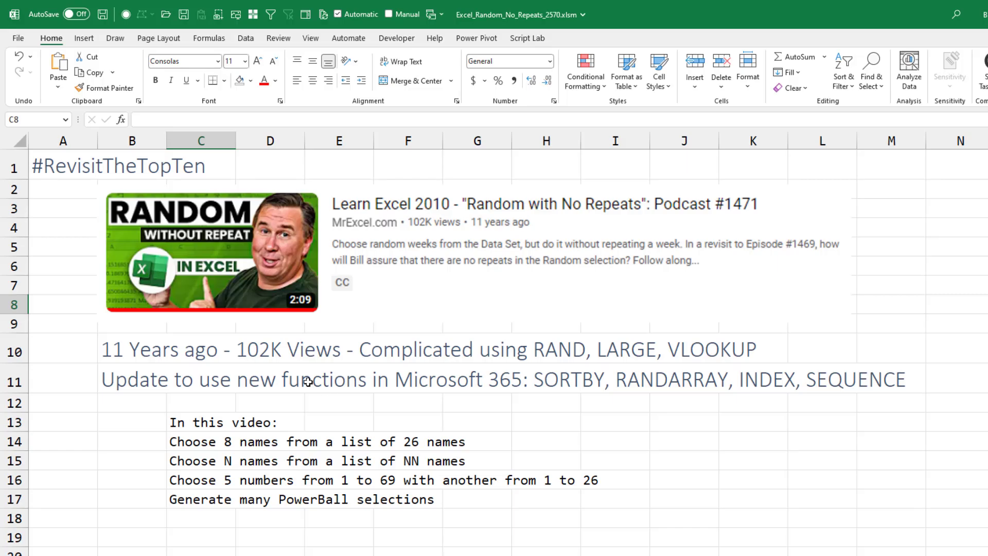